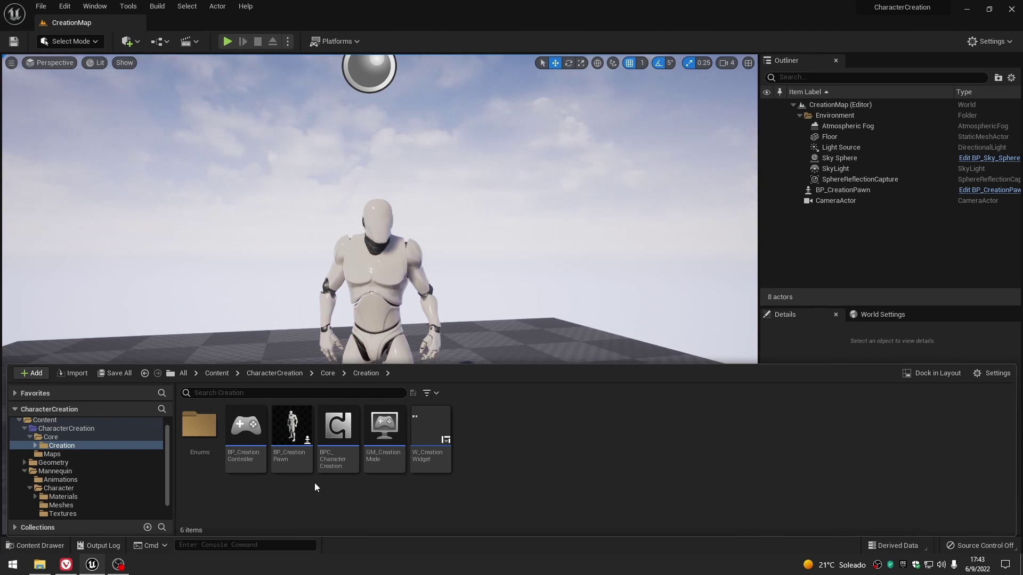
Open SK_Mannequin from Mannequin > Character > Meshes, zoom in on the mesh, then close its preview
left_click(102, 505)
left_click(383, 420)
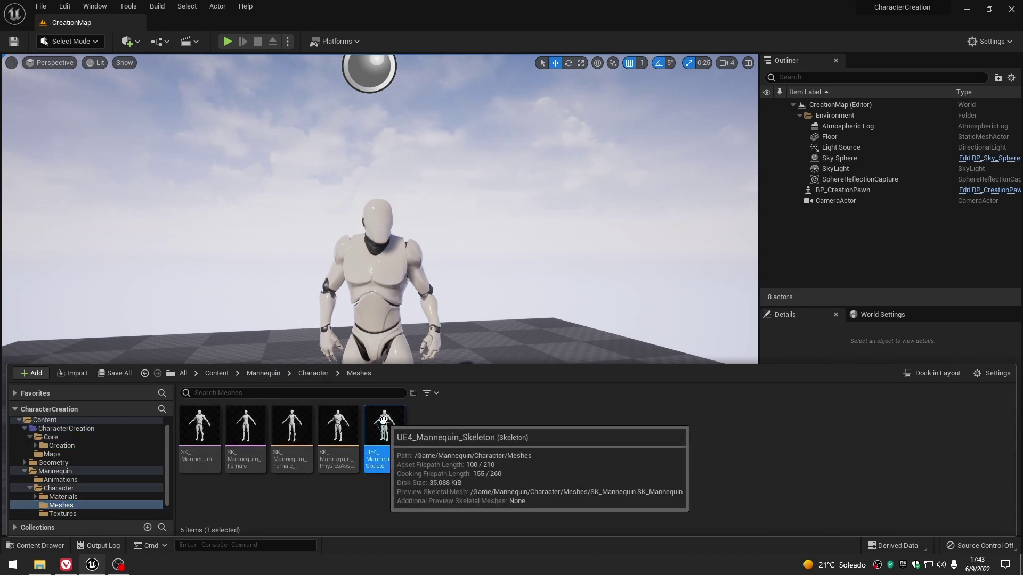
left_click(200, 418)
double_click(200, 418)
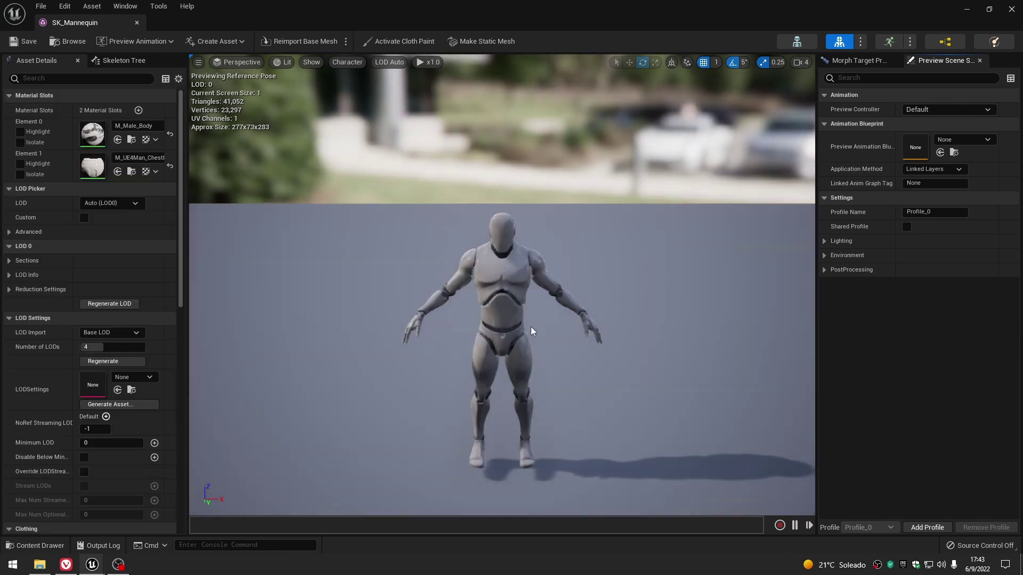
scroll(532, 330, "up", 3)
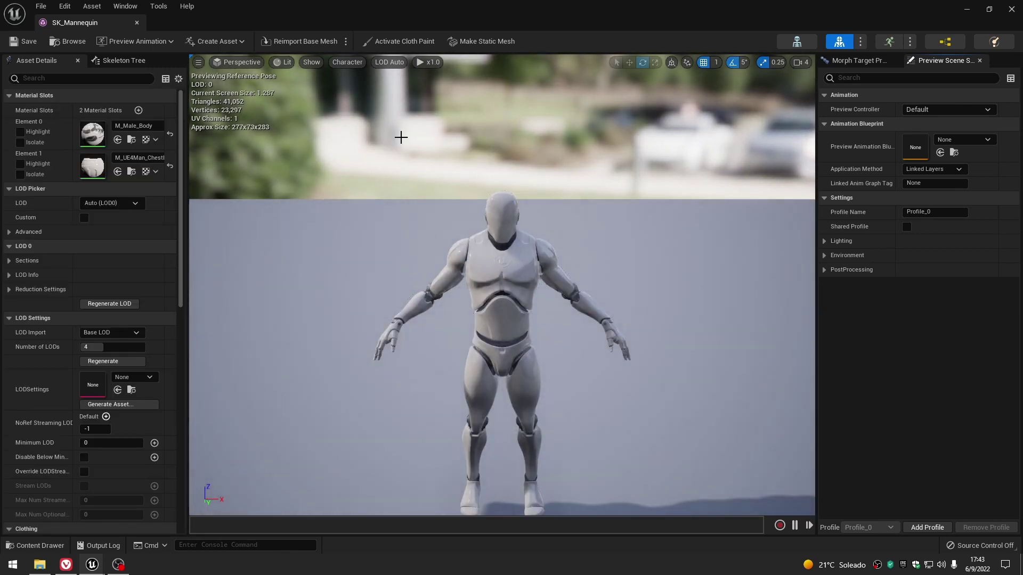
left_click(137, 23)
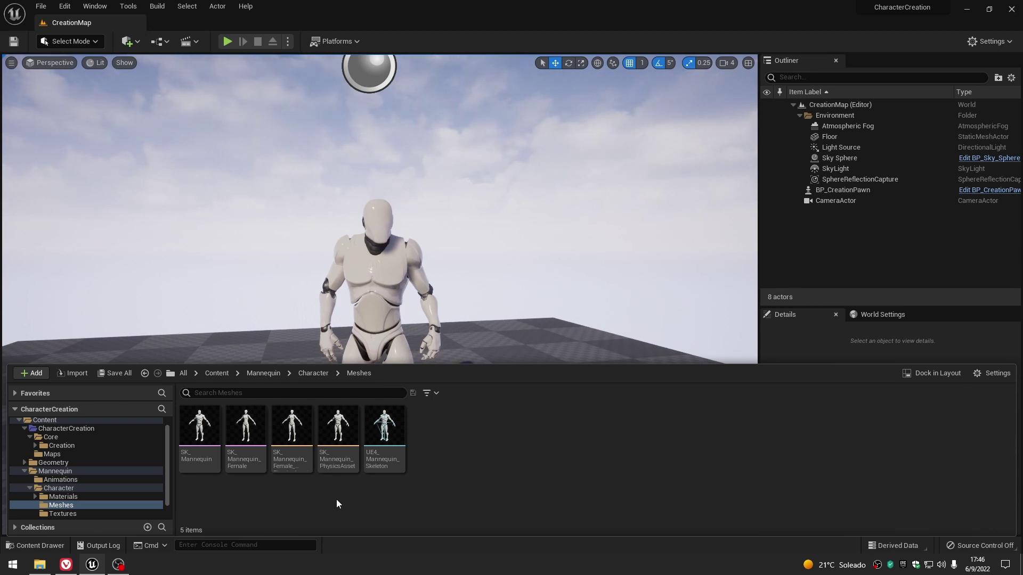
Open UE4_Mannequin_Skeleton and scroll through its bone hierarchy in the Skeleton Tree
left_click(381, 432)
double_click(381, 433)
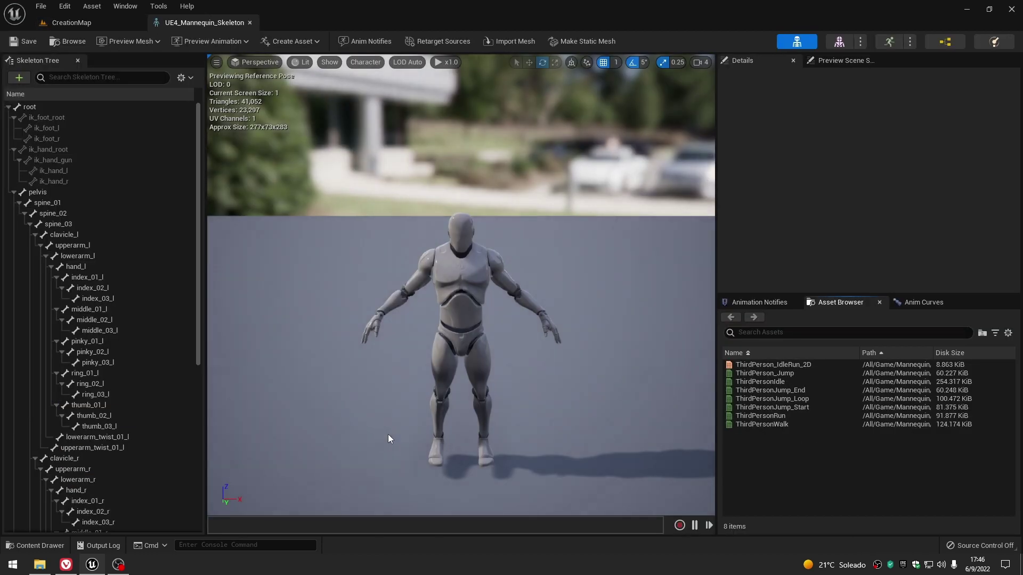
scroll(27, 255, "down", 5)
scroll(95, 249, "down", 5)
scroll(98, 248, "down", 3)
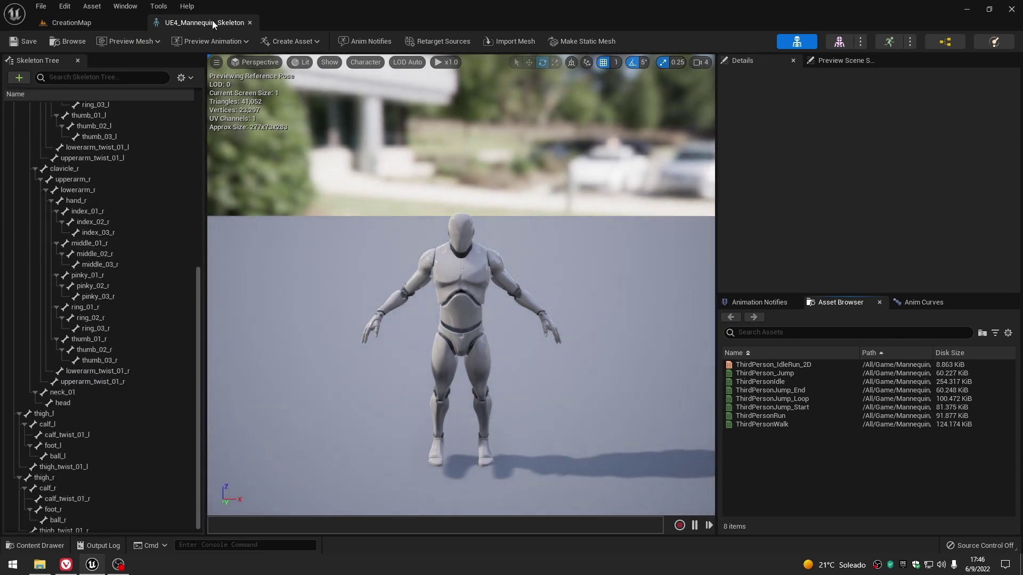
Close the skeleton, bring back the Content Drawer, then switch to the shared Google Drive folder
left_click(250, 23)
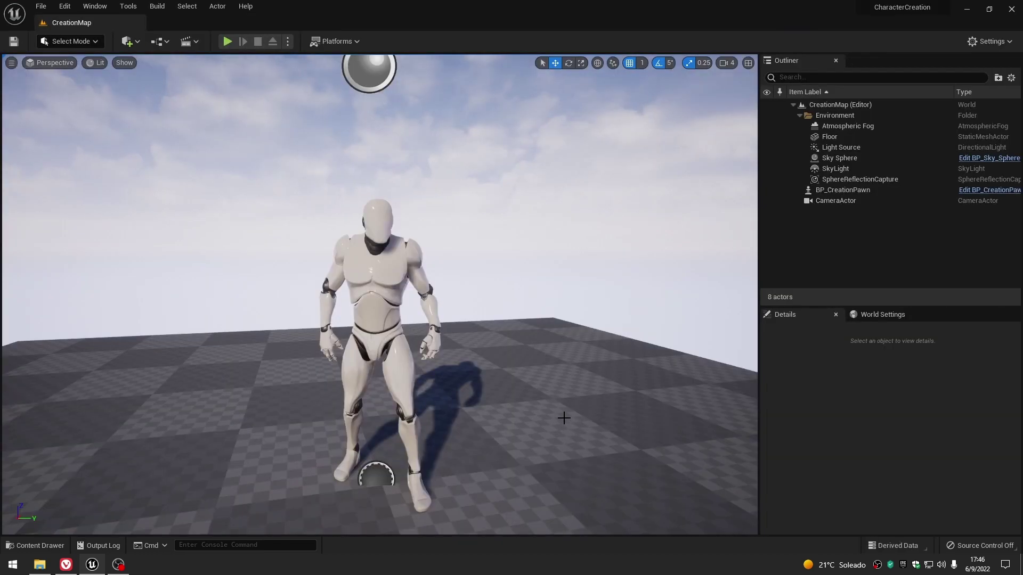
key("ctrl+space")
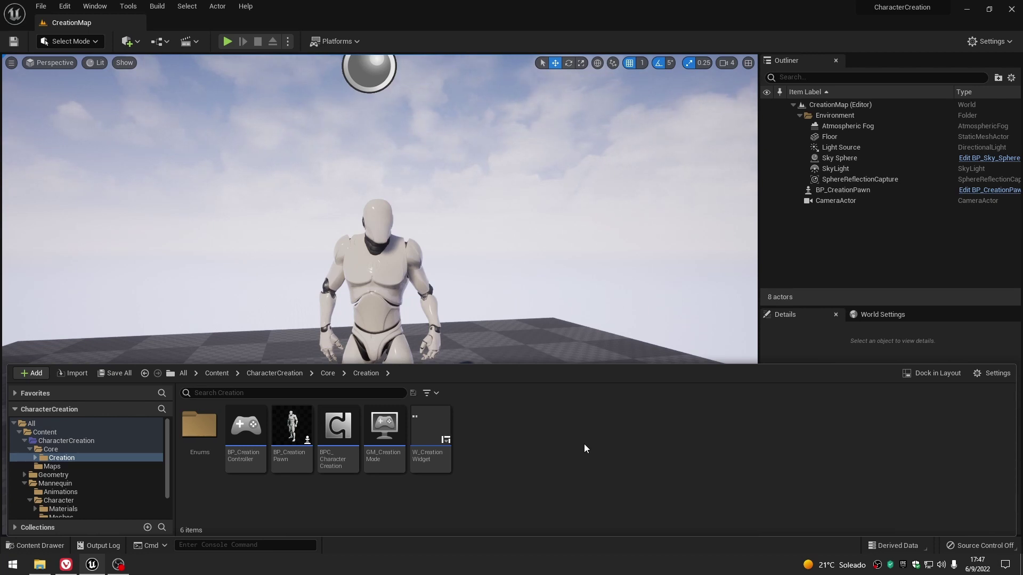
left_click(65, 565)
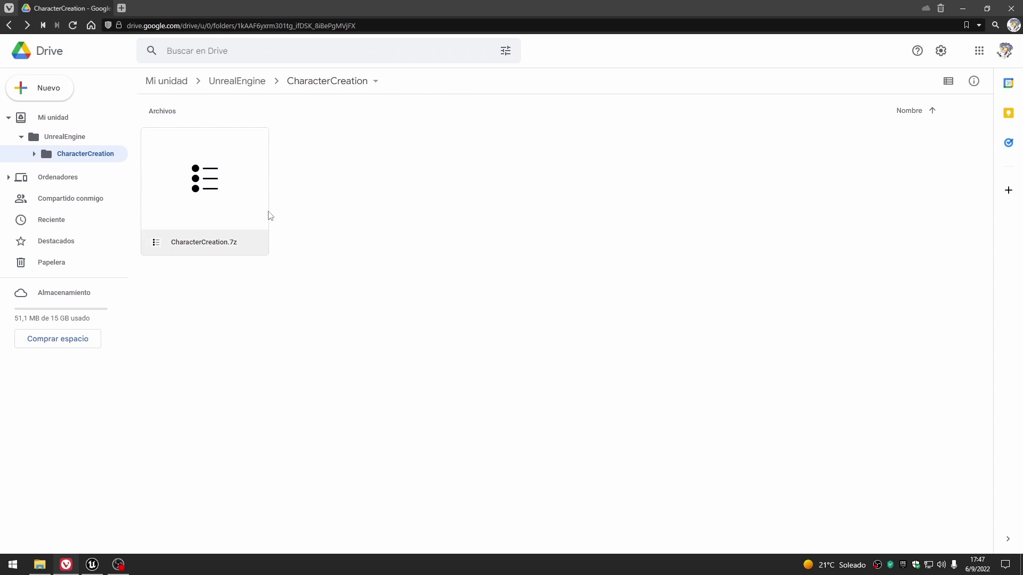
left_click(92, 565)
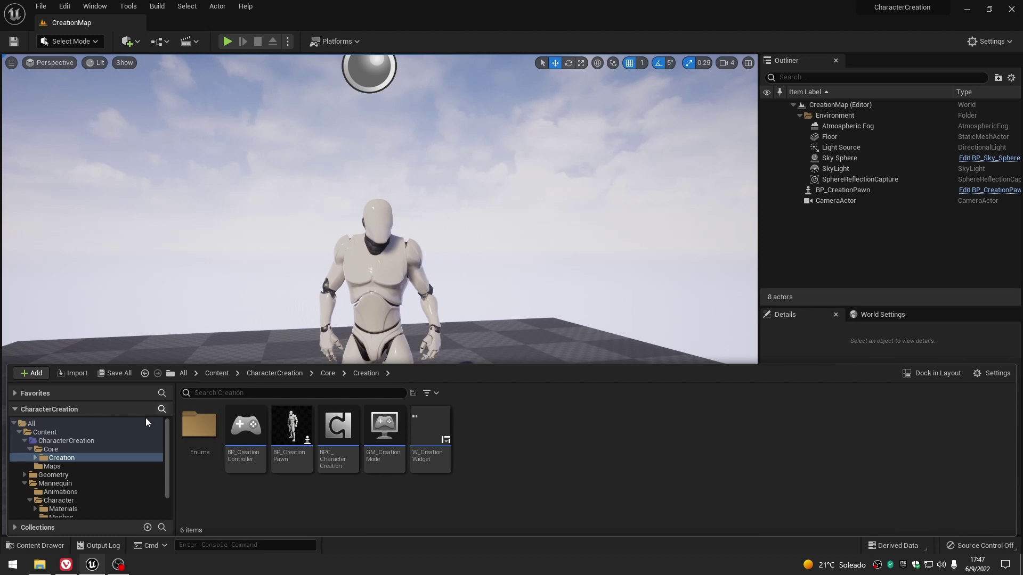
Browse the mannequin Meshes (SK_Mannequin, SK_Mannequin_Female, skeleton) and Materials folders, then collapse Mannequin
scroll(114, 439, "down", 2)
left_click(61, 488)
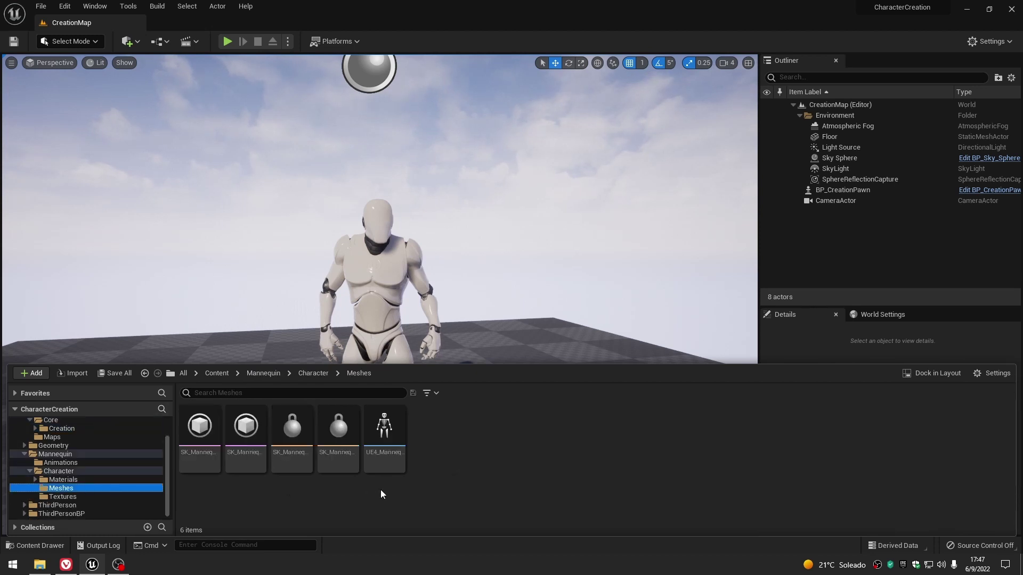
left_click(382, 432)
left_click(199, 429)
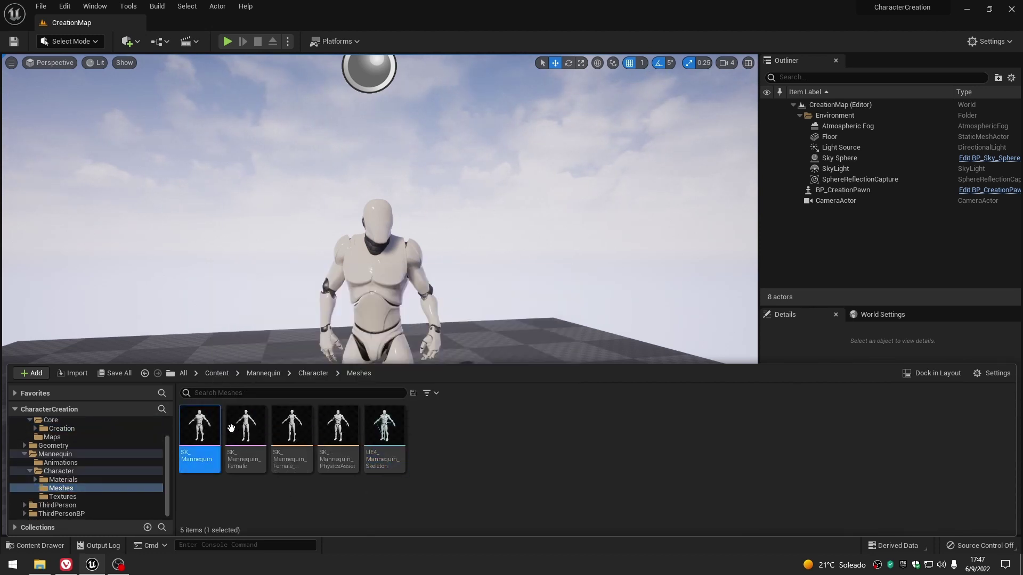
left_click(246, 429)
left_click(384, 443)
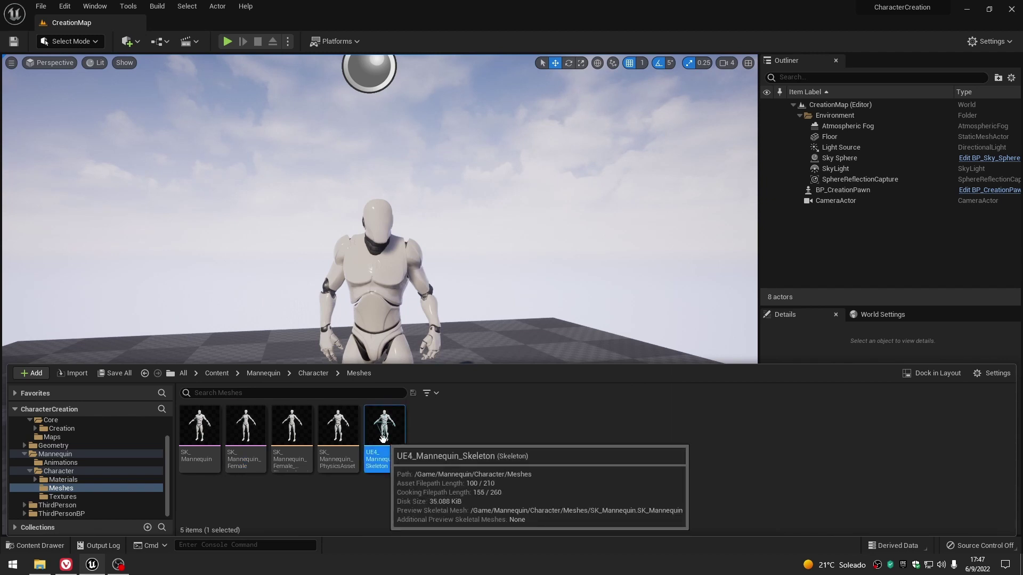
left_click(91, 480)
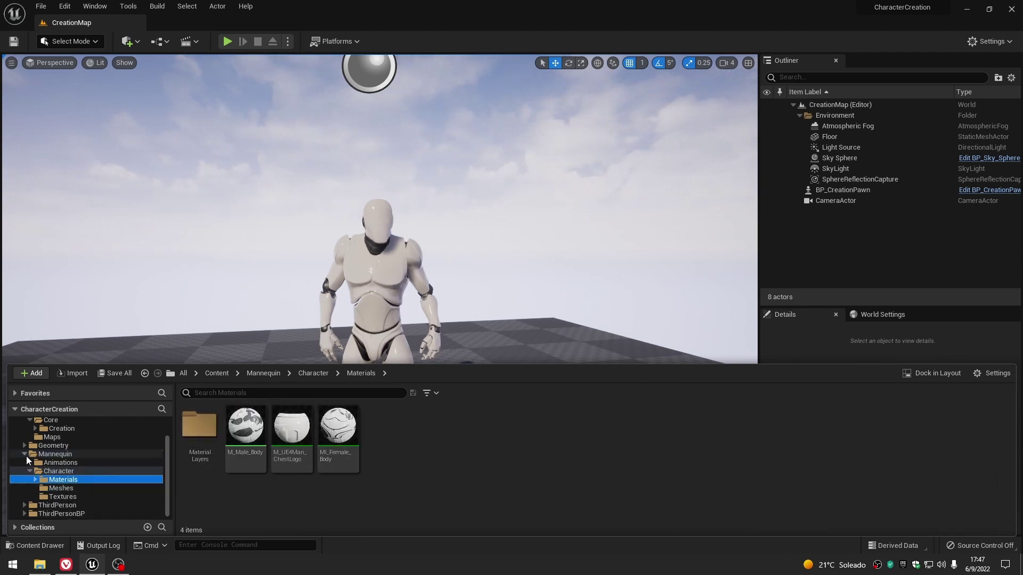
left_click(24, 453)
Look inside ThirdPersonBP's Maps and Blueprints folders, returning to ThirdPersonBP afterwards
left_click(112, 501)
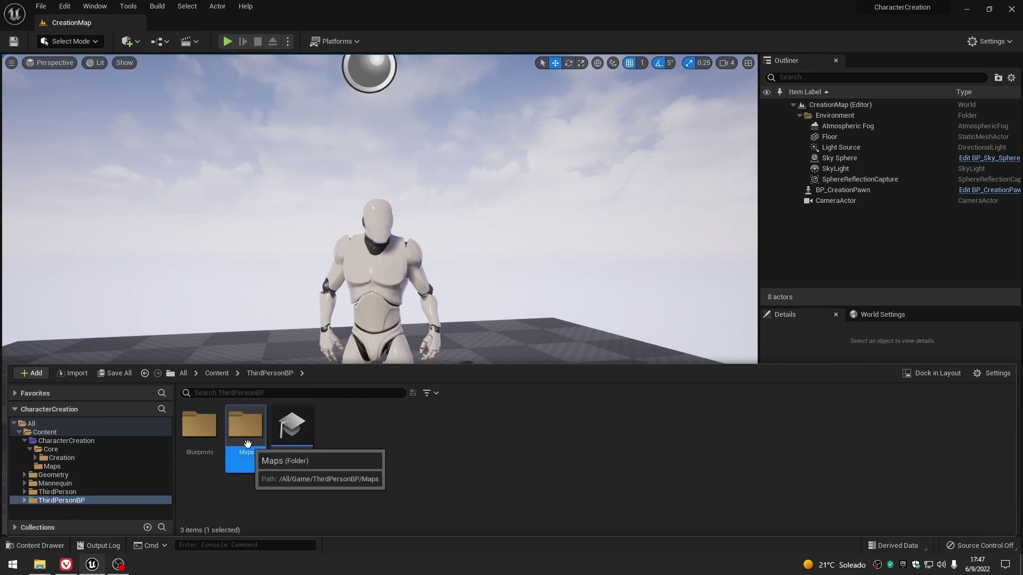
double_click(244, 424)
left_click(270, 373)
double_click(200, 425)
left_click(200, 436)
left_click(294, 454)
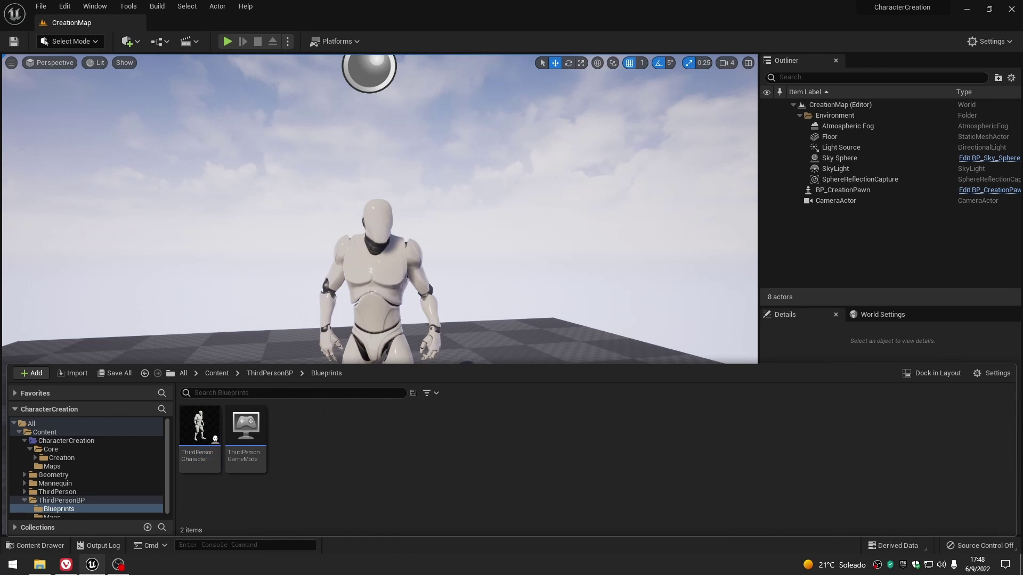
left_click(270, 373)
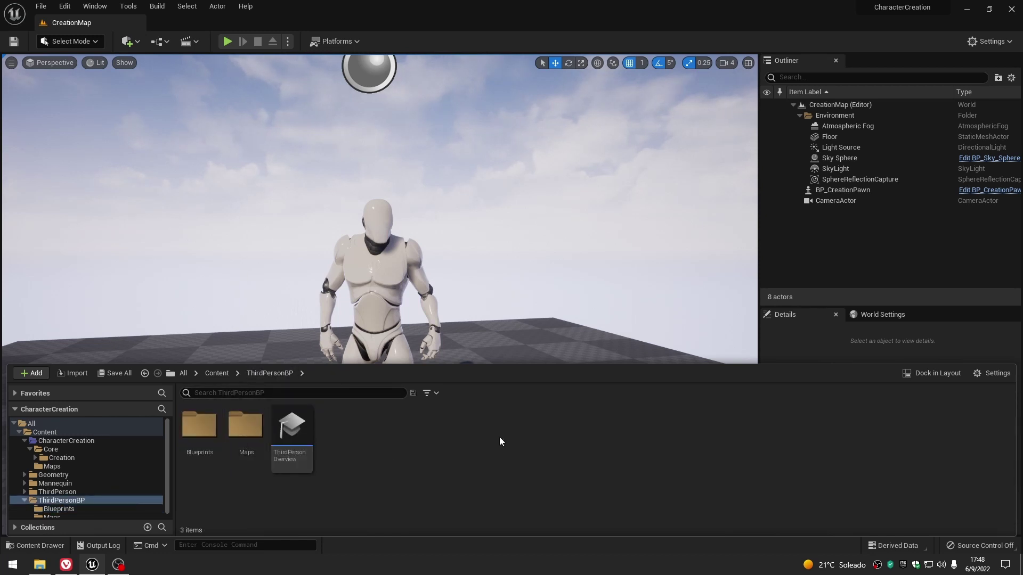